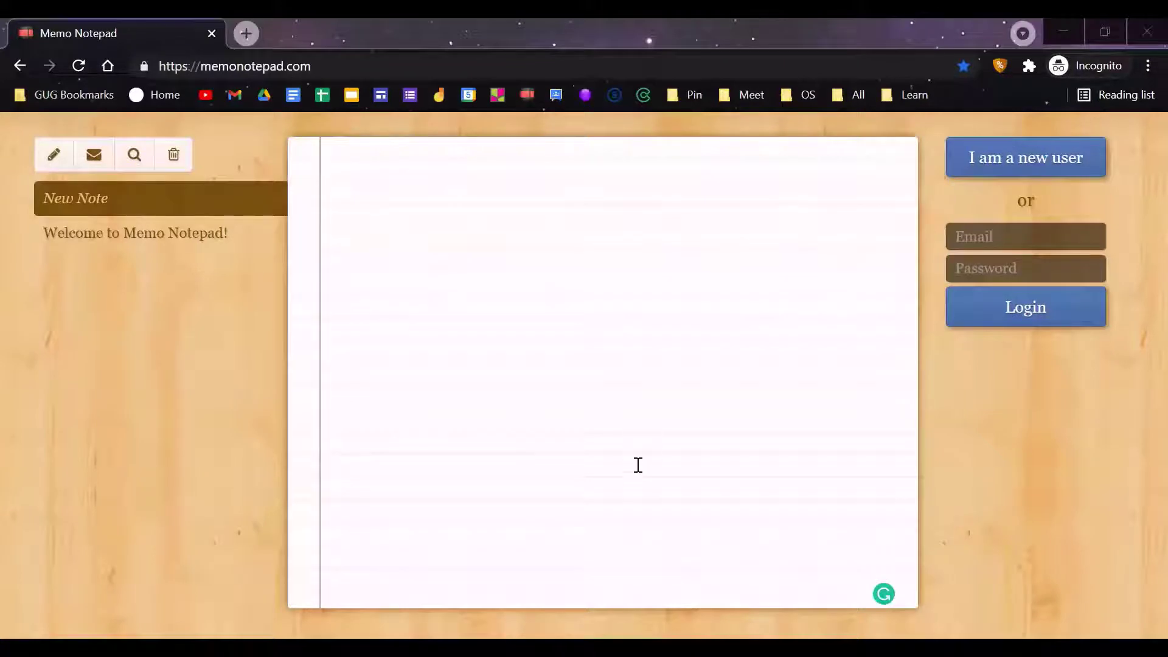
Step: Place the caret in the empty note and select the website address text
click(637, 470)
click(497, 224)
double_click(253, 68)
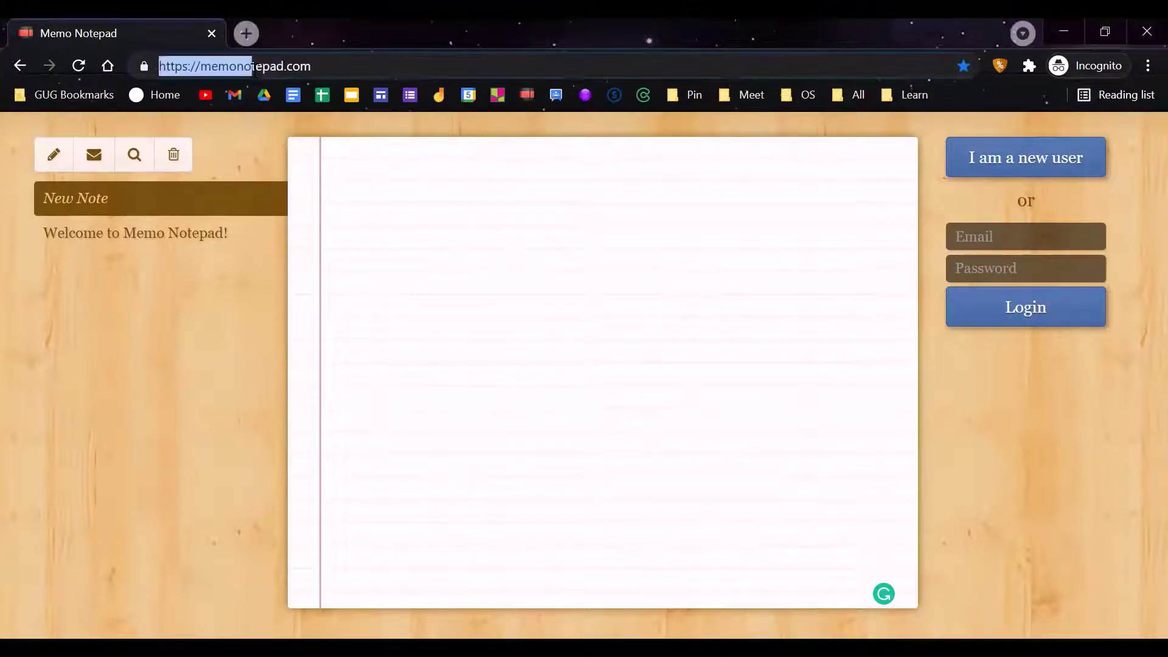
triple_click(251, 71)
click(388, 204)
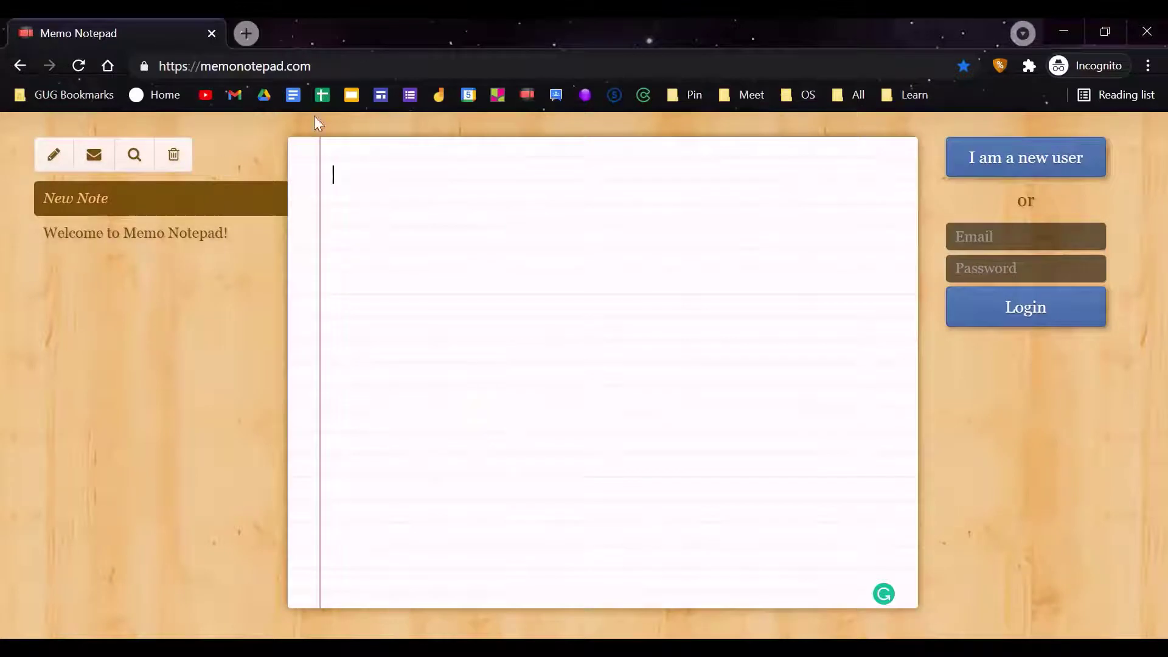
Step: Open the 'Welcome to Memo Notepad!' note, then select and deselect its full text
click(192, 233)
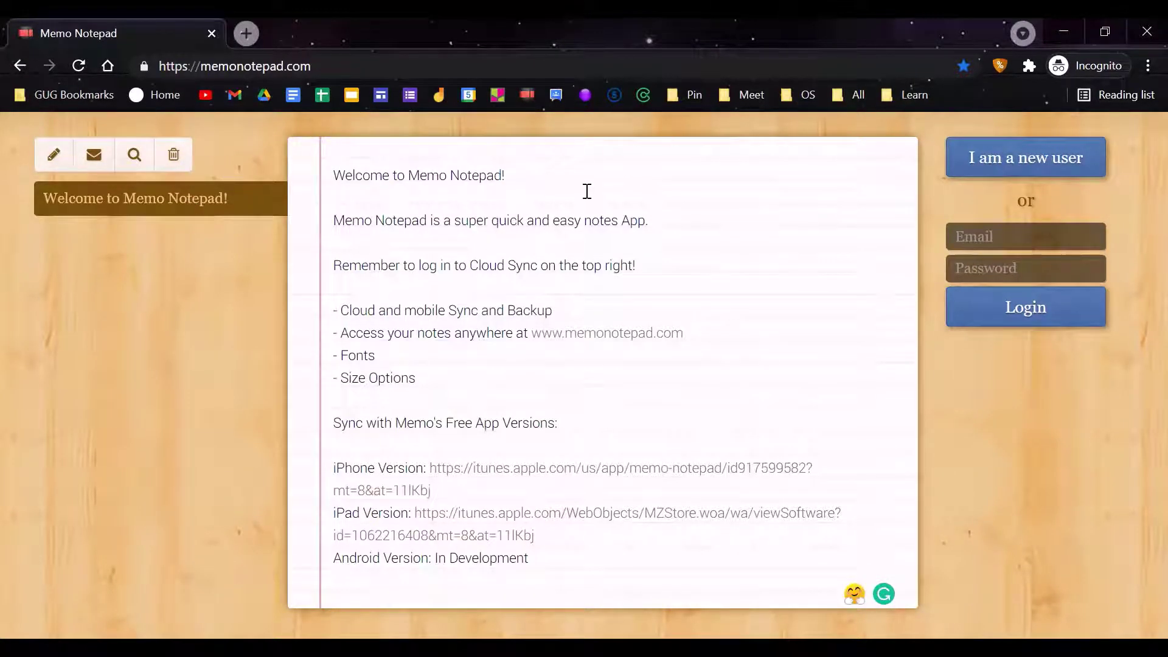
drag(336, 166, 530, 559)
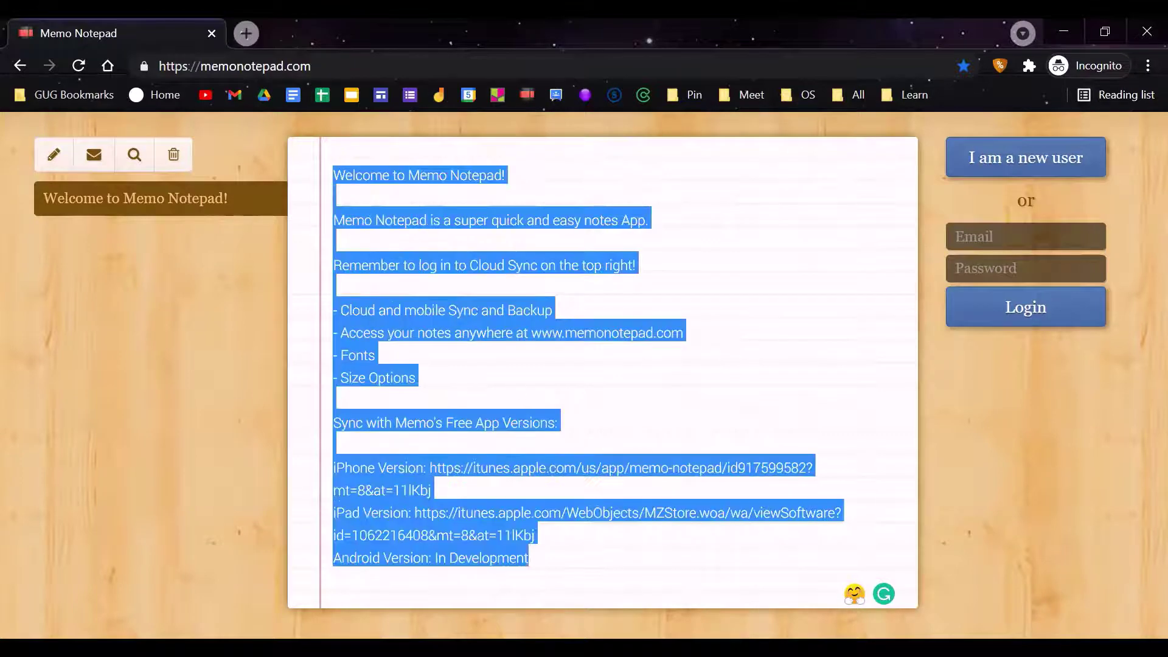
click(643, 583)
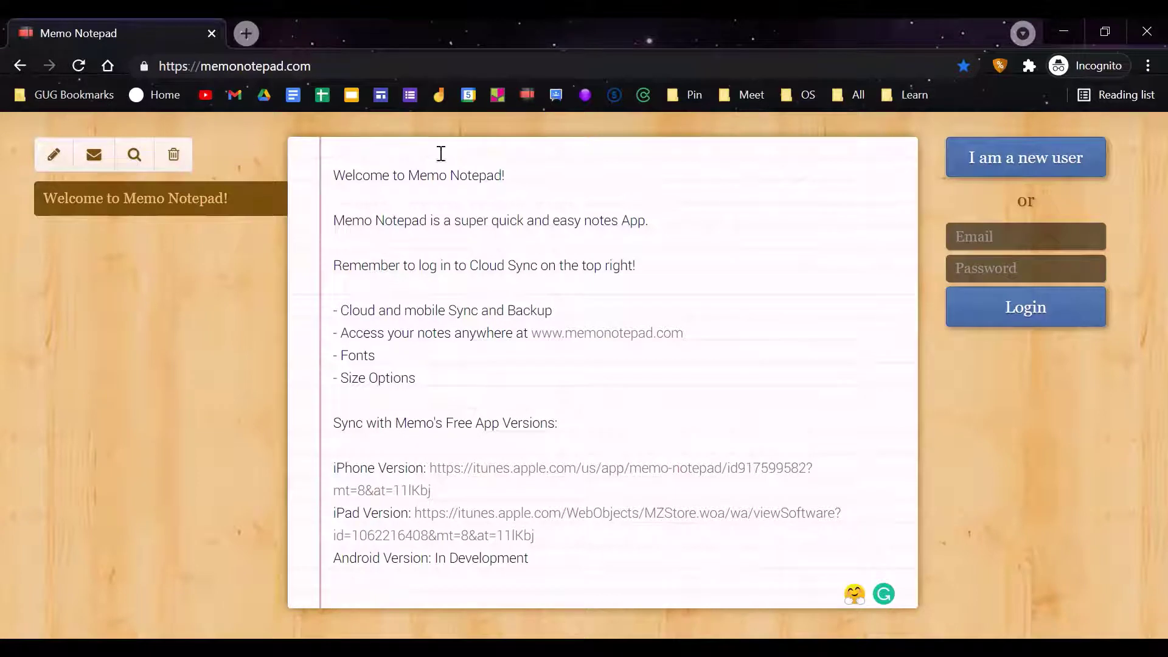
Step: Create a new note reading 'Your notes that you need' and 'important thing.', fixing typos
click(51, 156)
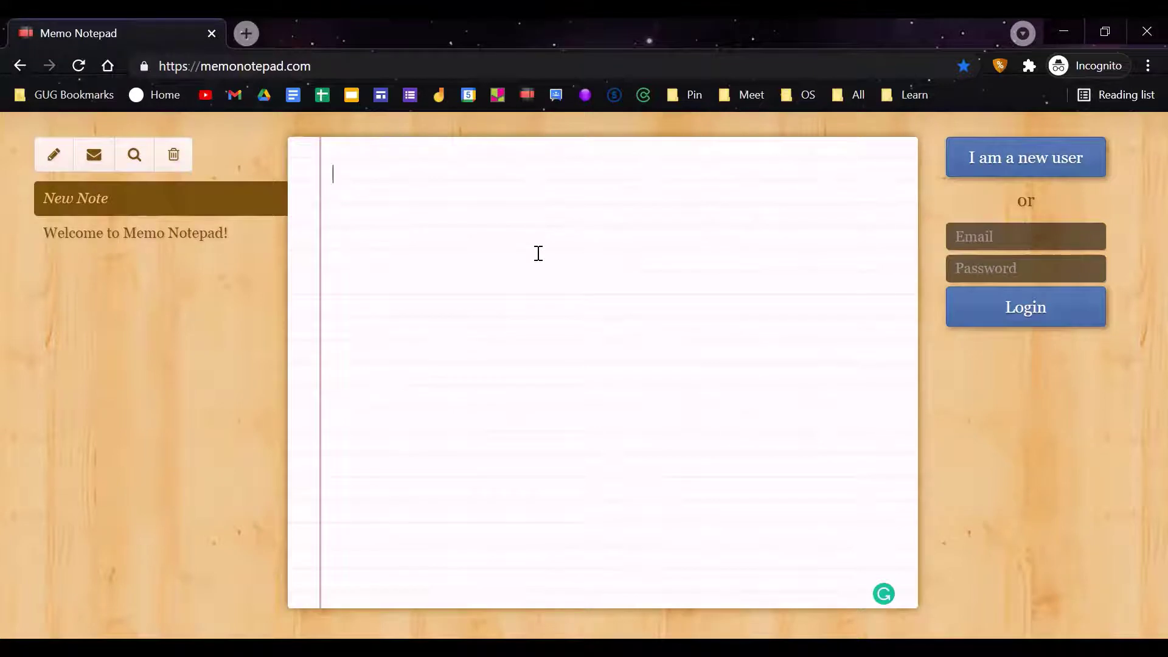
text(Your notes )
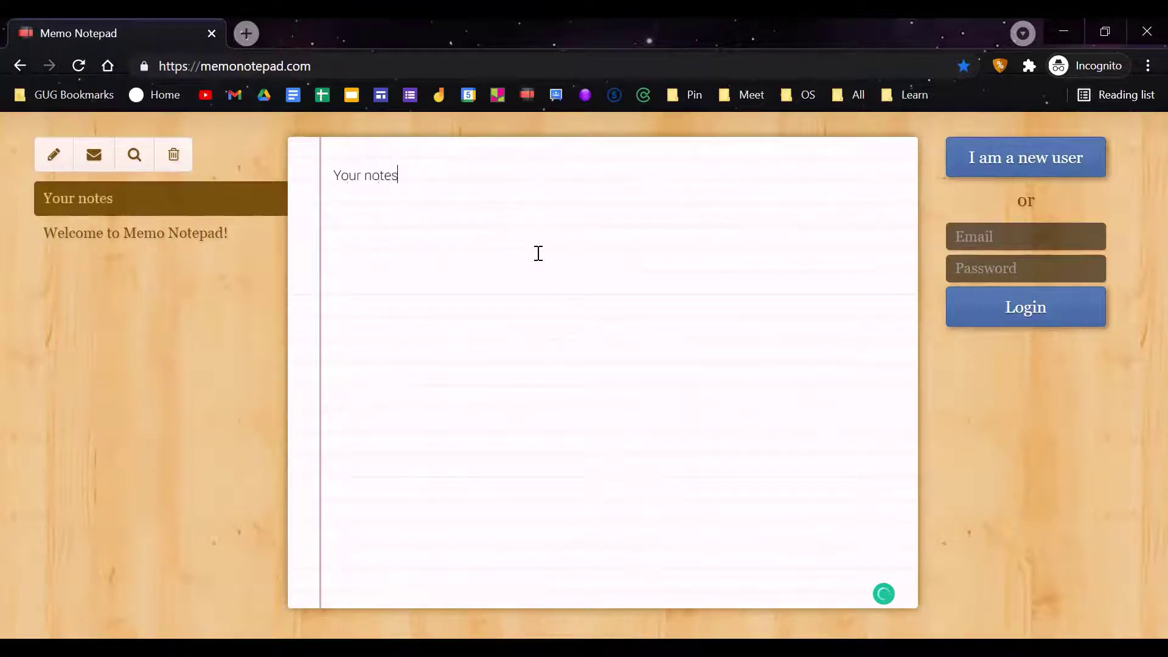
text(that yiu)
key(BackSpace)
text(ou)
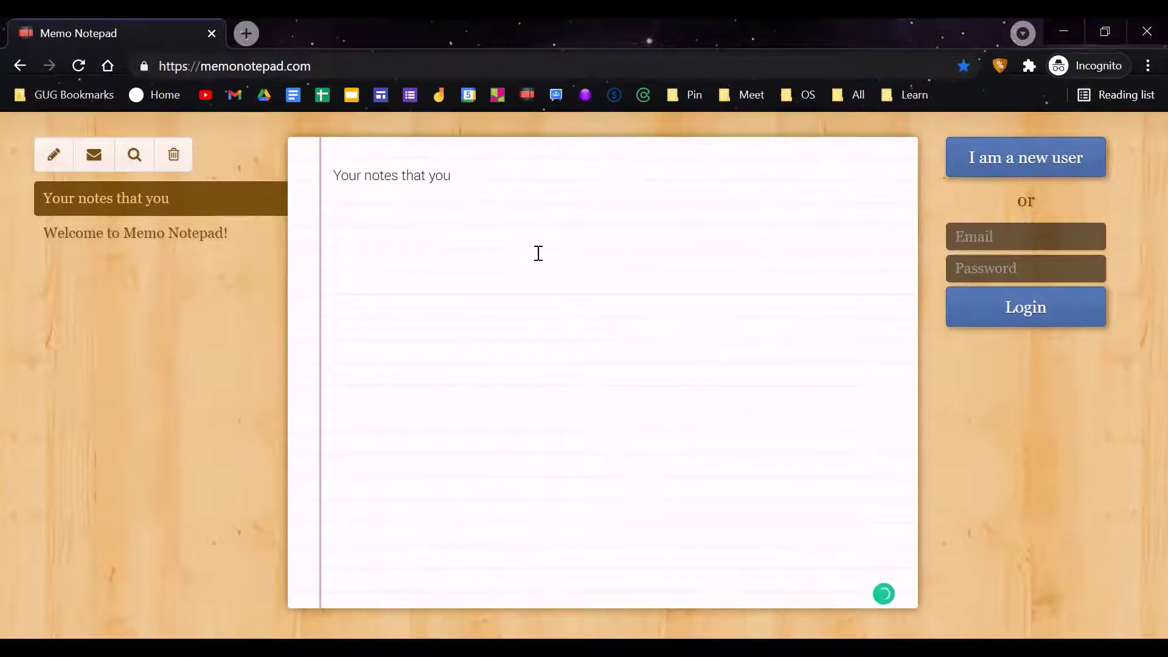
text(notes that you need impor)
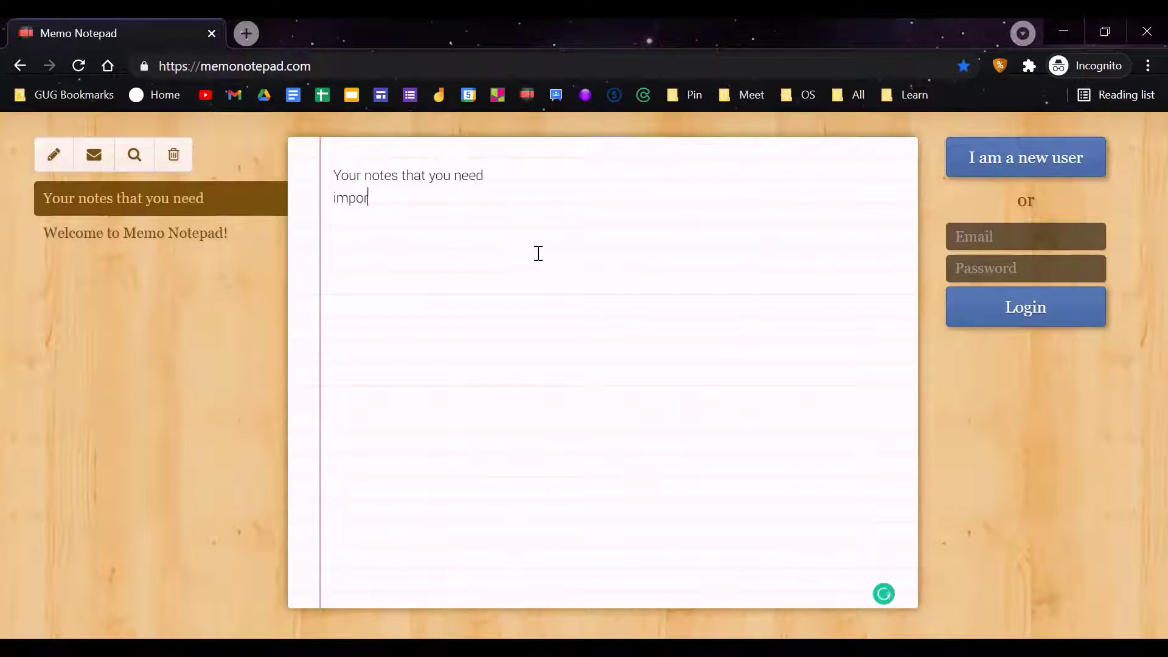
text(tint thing.)
mouse_move(367, 197)
click(371, 231)
Step: Make the 'important thing.' line italic
mouse_move(330, 168)
mouse_down()
mouse_move(492, 187)
mouse_move(486, 175)
mouse_move(333, 178)
mouse_up()
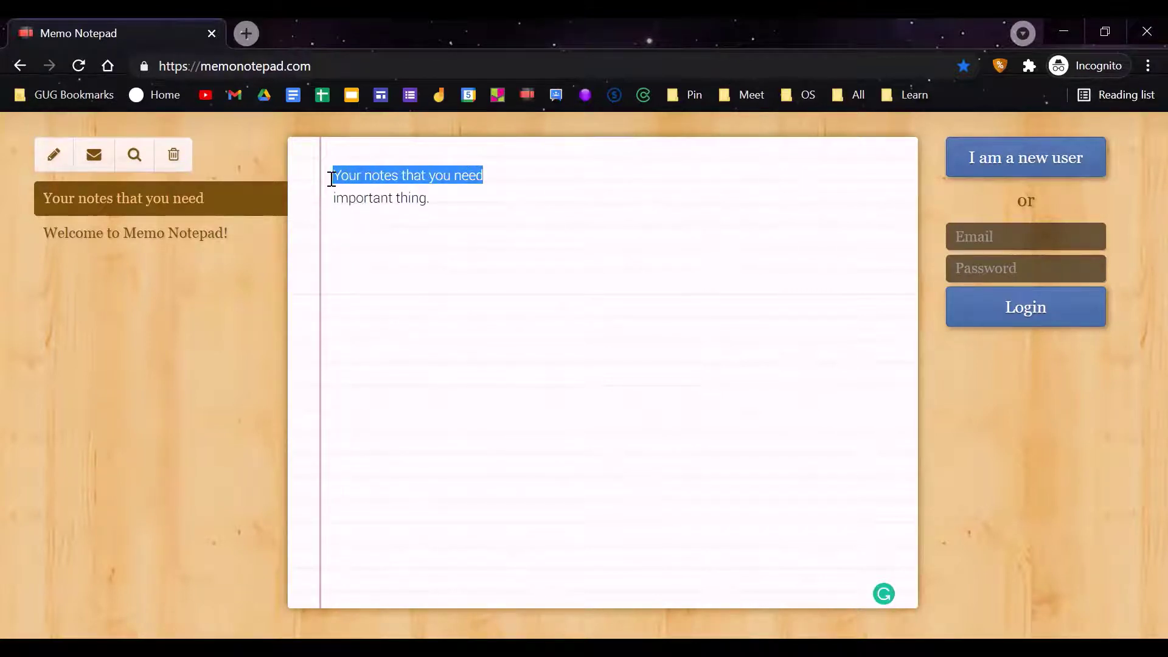
click(476, 202)
drag(429, 201, 318, 206)
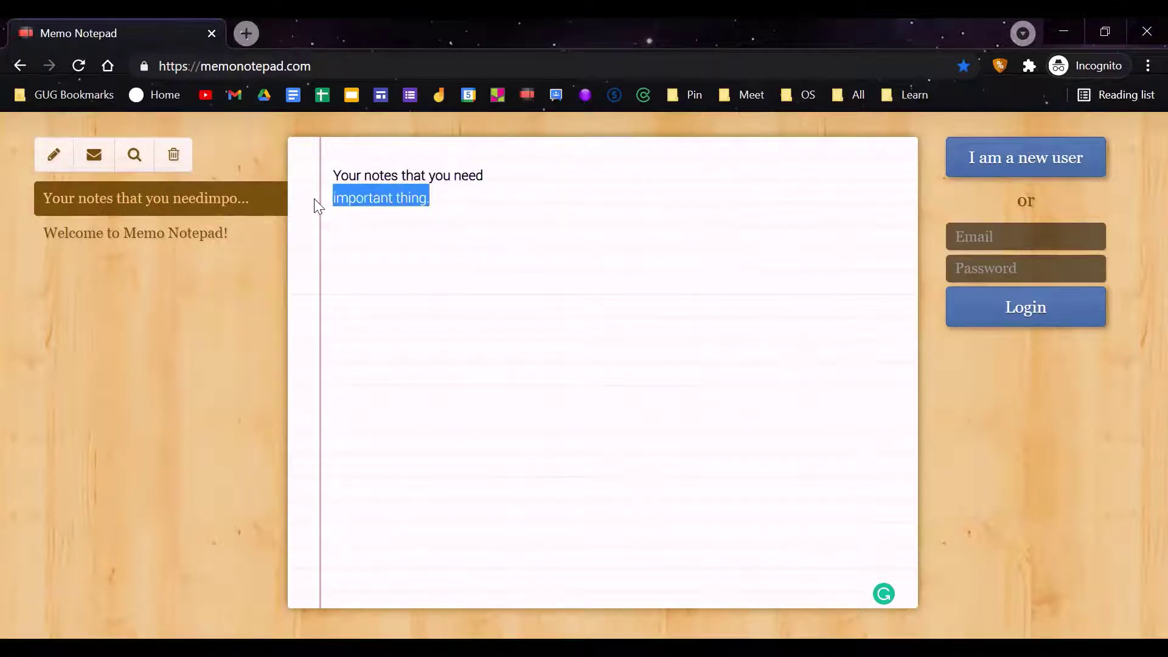
key(ctrl+i)
key(Right)
Step: Add an underlined word 'underline' and accept the 'an important' correction
text(und)
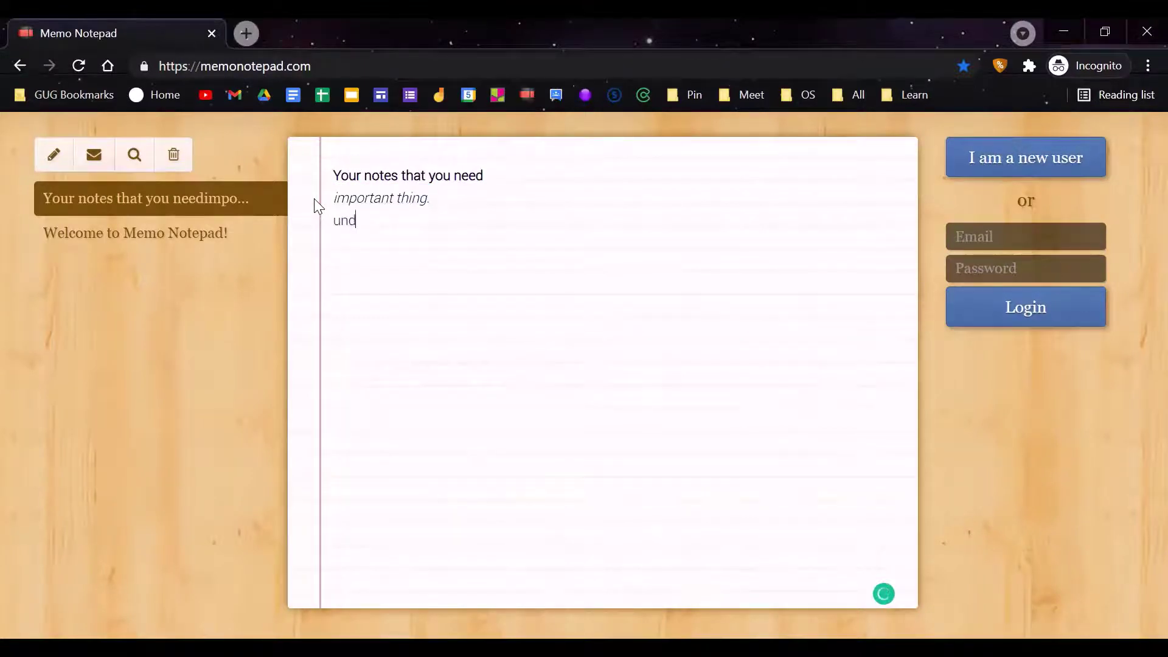
text(erline)
double_click(360, 221)
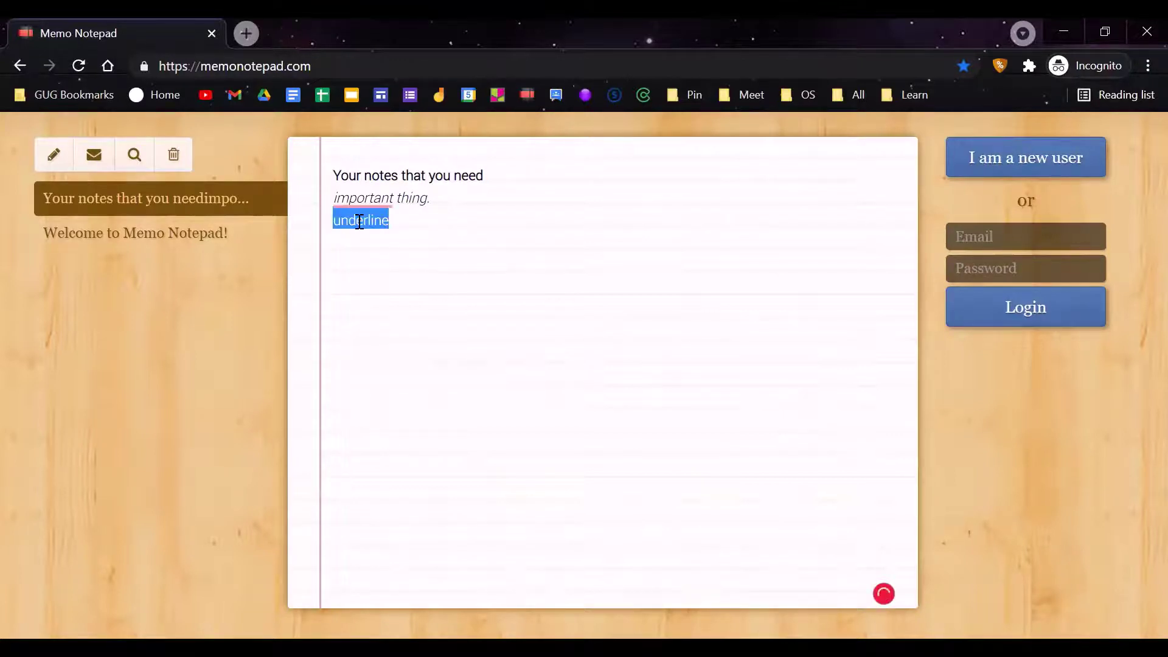
click(365, 221)
mouse_move(367, 206)
click(383, 230)
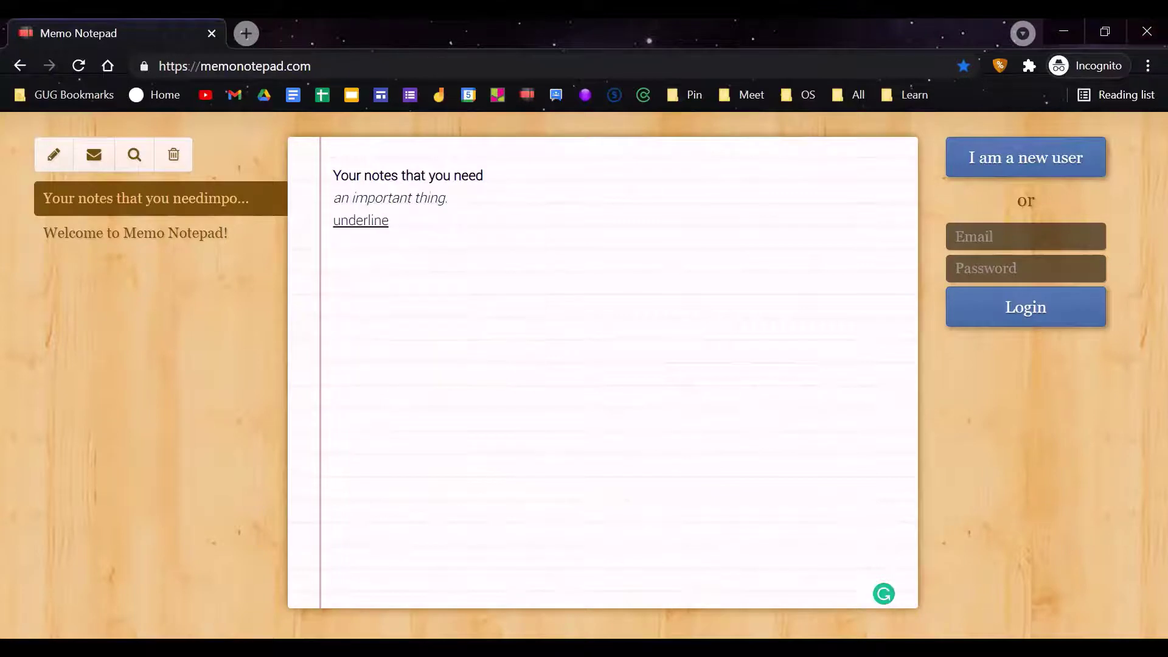
Step: Underline the 'Ctrl + u' line and italicise the 'Ctrl + i' line
click(477, 178)
drag(535, 203, 446, 237)
click(453, 245)
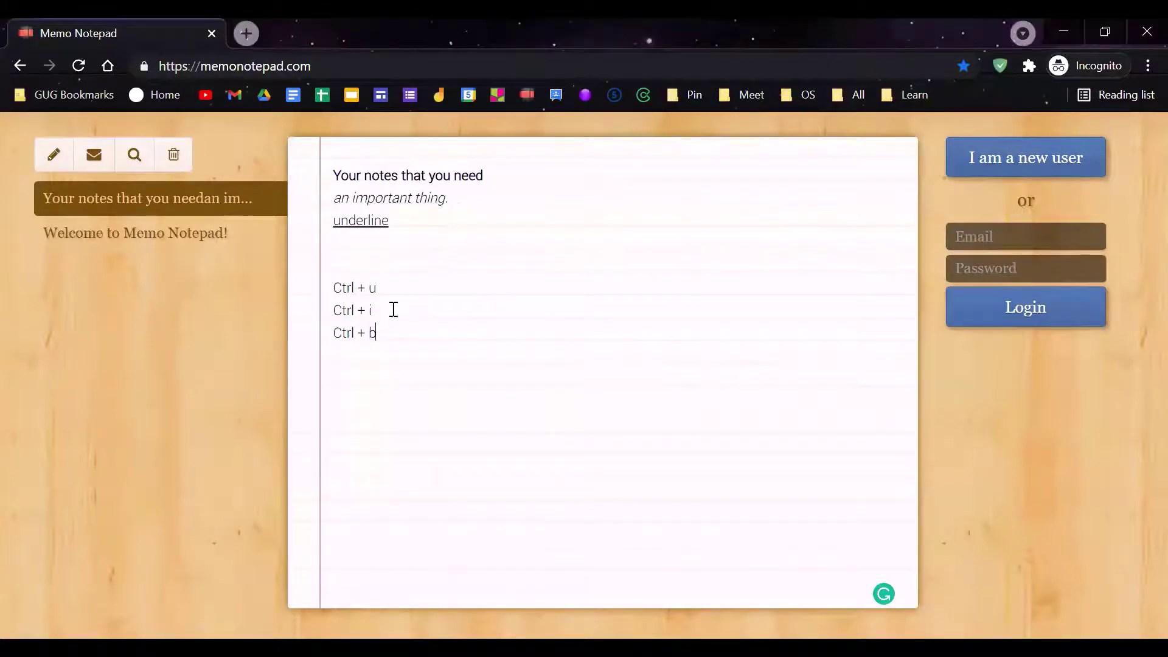
triple_click(347, 285)
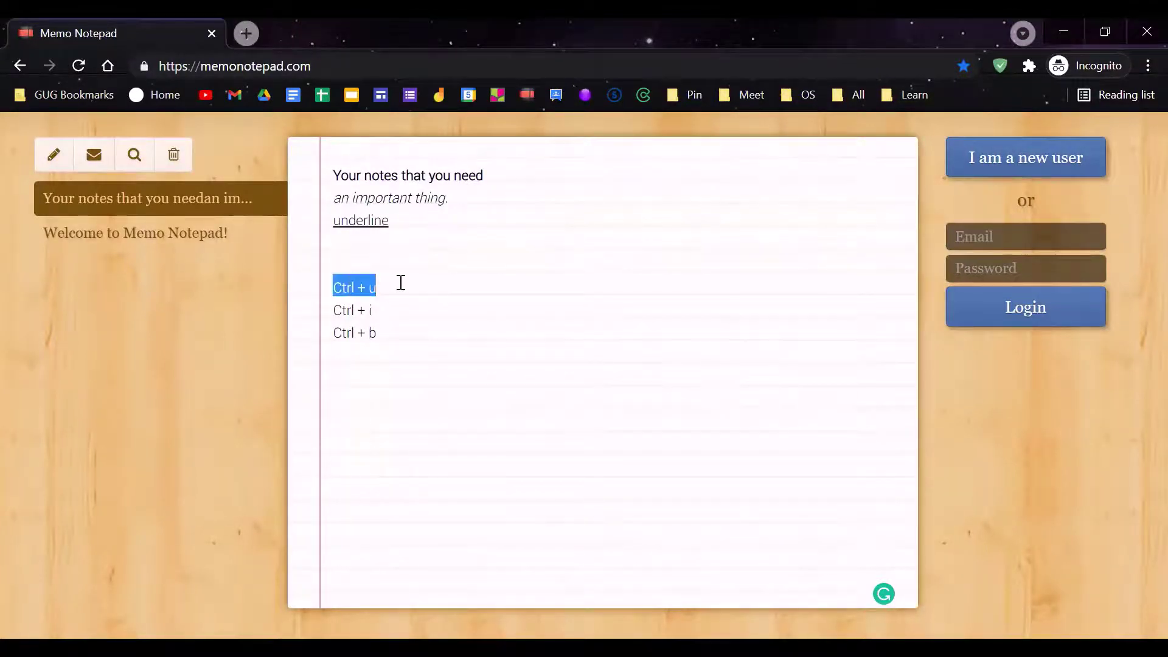
click(396, 314)
drag(391, 309, 306, 304)
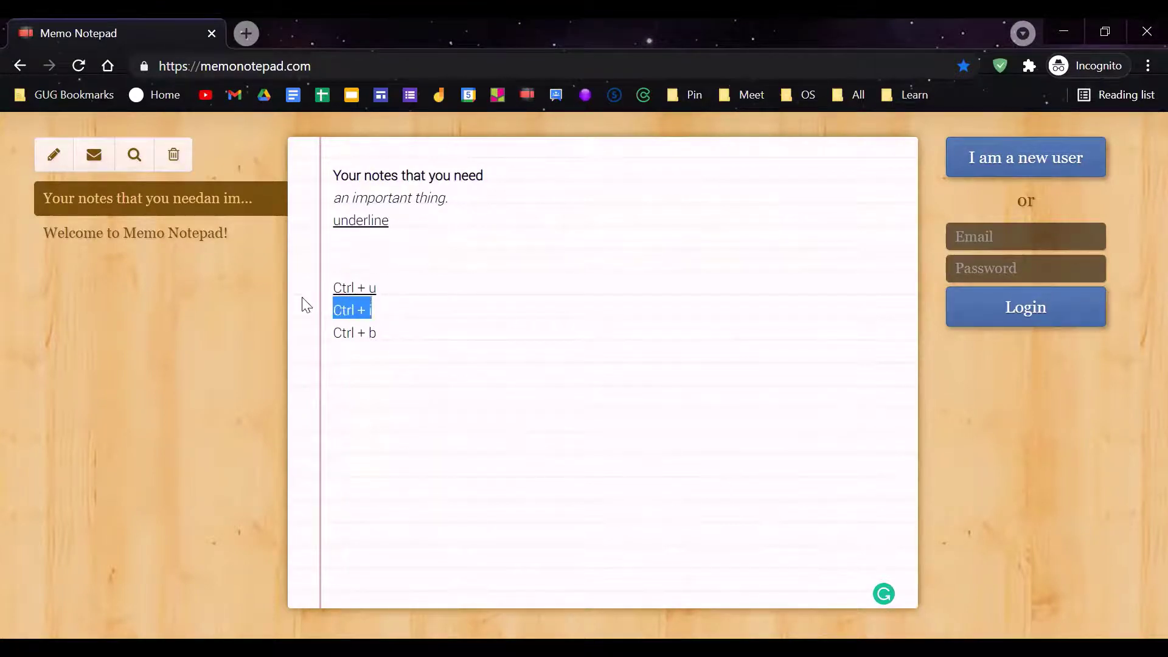
key(ctrl+i)
Step: Bold the 'Ctrl + b' line and add many short 's' filler lines below
click(482, 342)
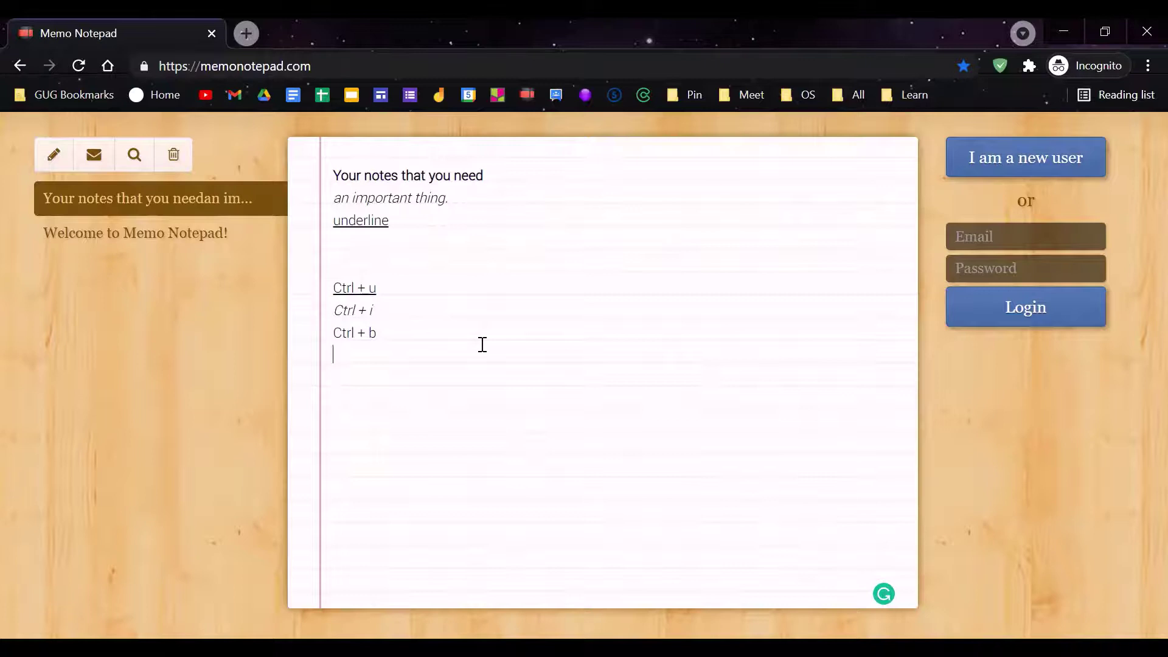
drag(444, 339, 321, 337)
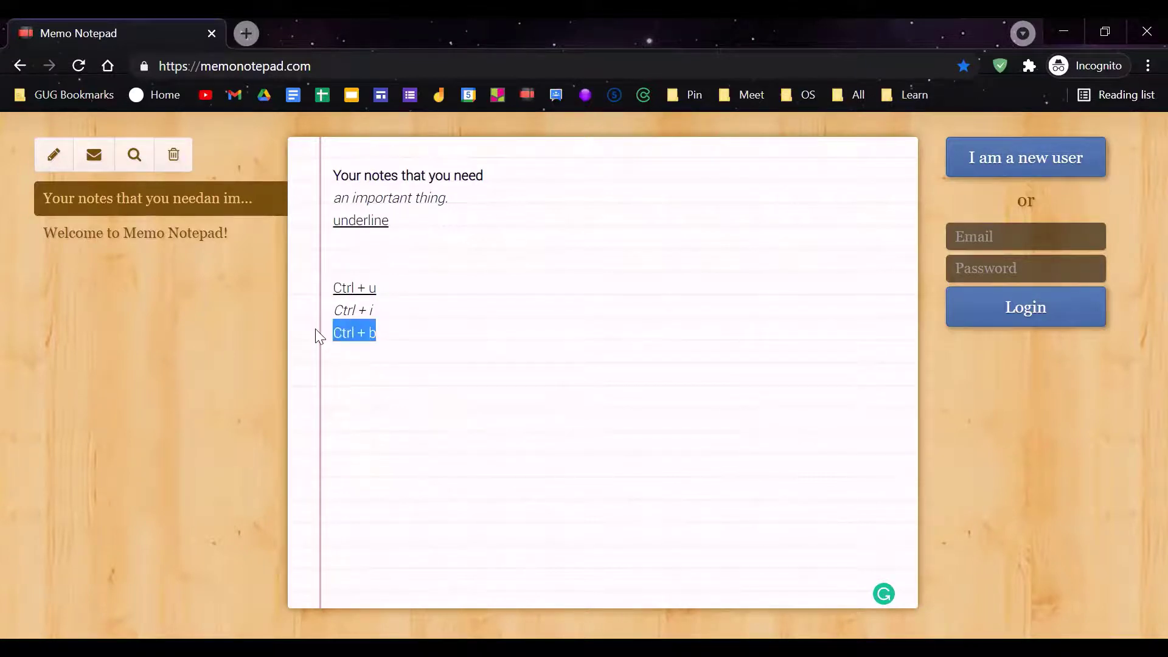
key(ctrl+b)
key(Right)
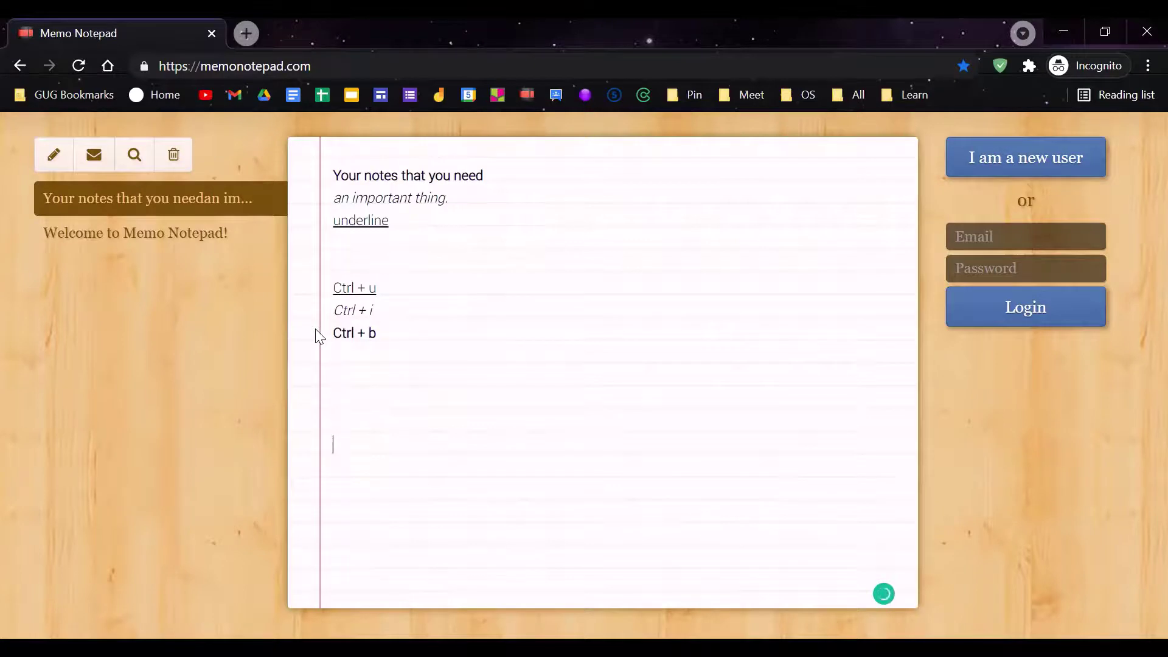
text(s s s s s s s s ss s s s s s s s s s s)
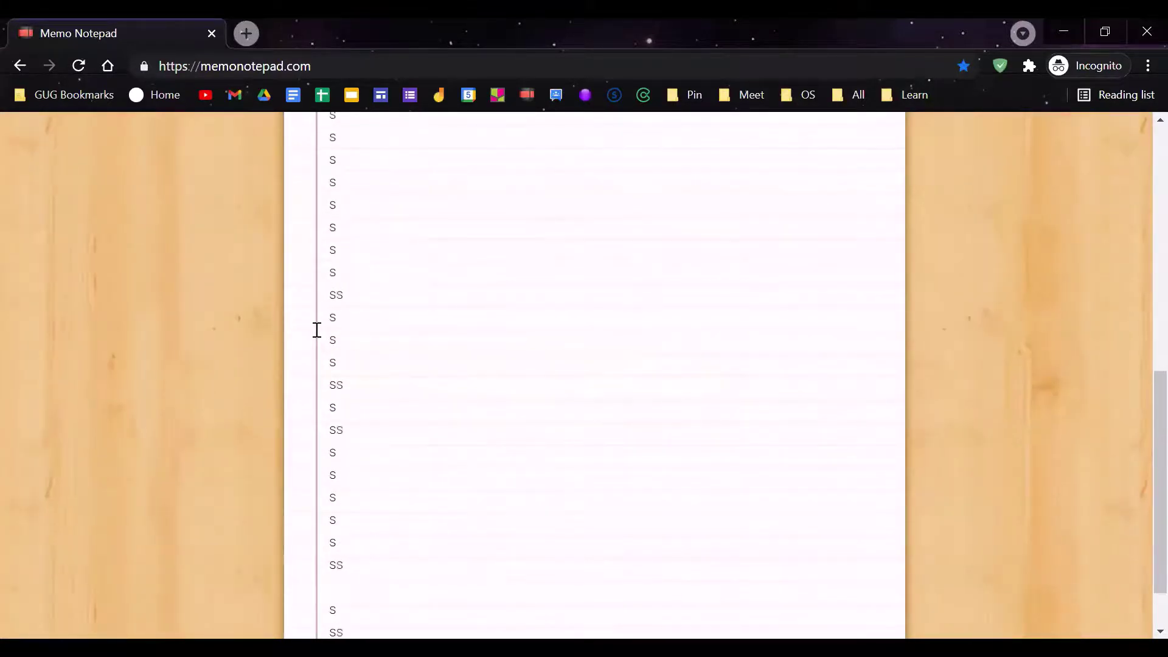
Step: Create three new notes, each containing 'ssss'
scroll(397, 256, up, 20)
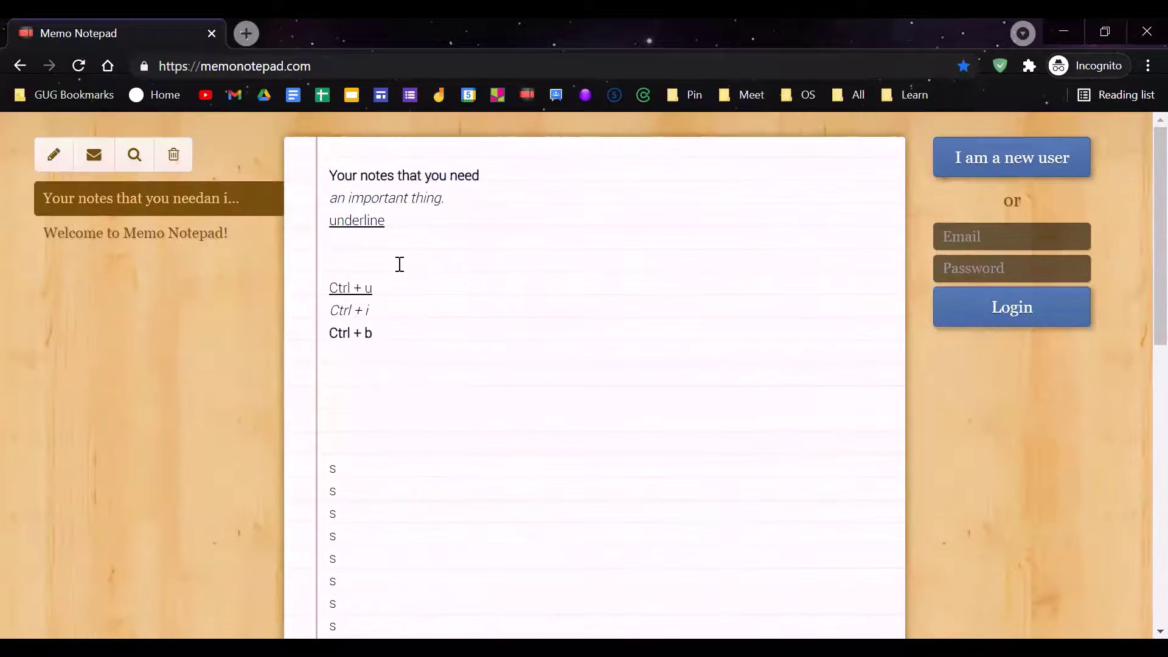
click(53, 154)
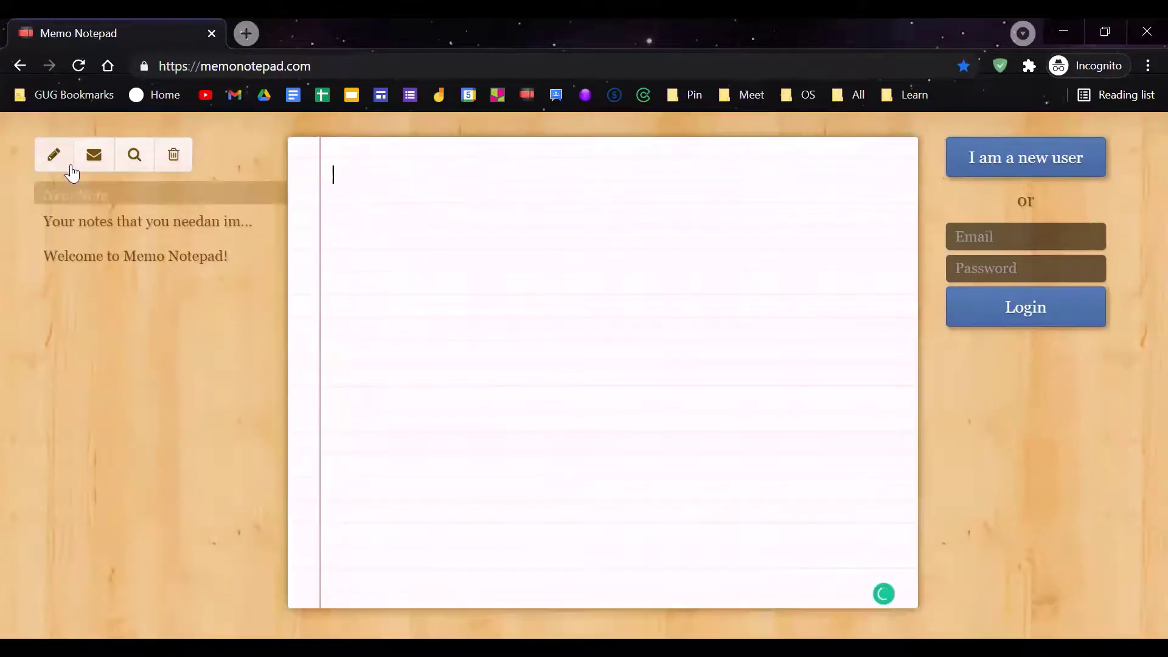
click(62, 155)
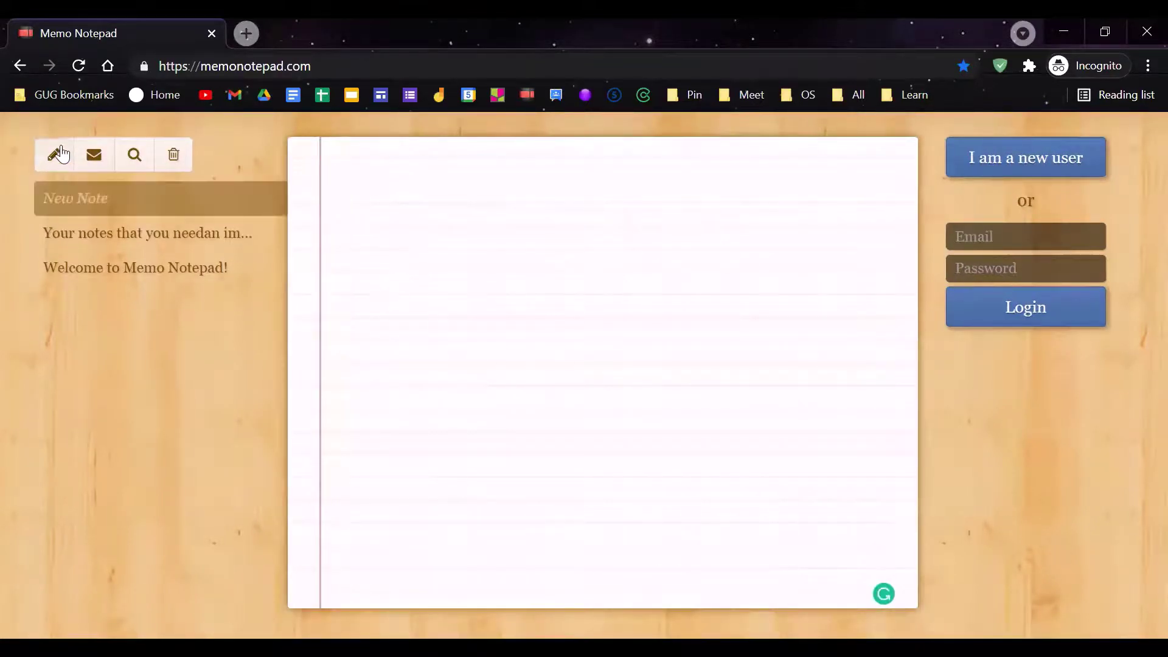
text(ssss)
click(59, 157)
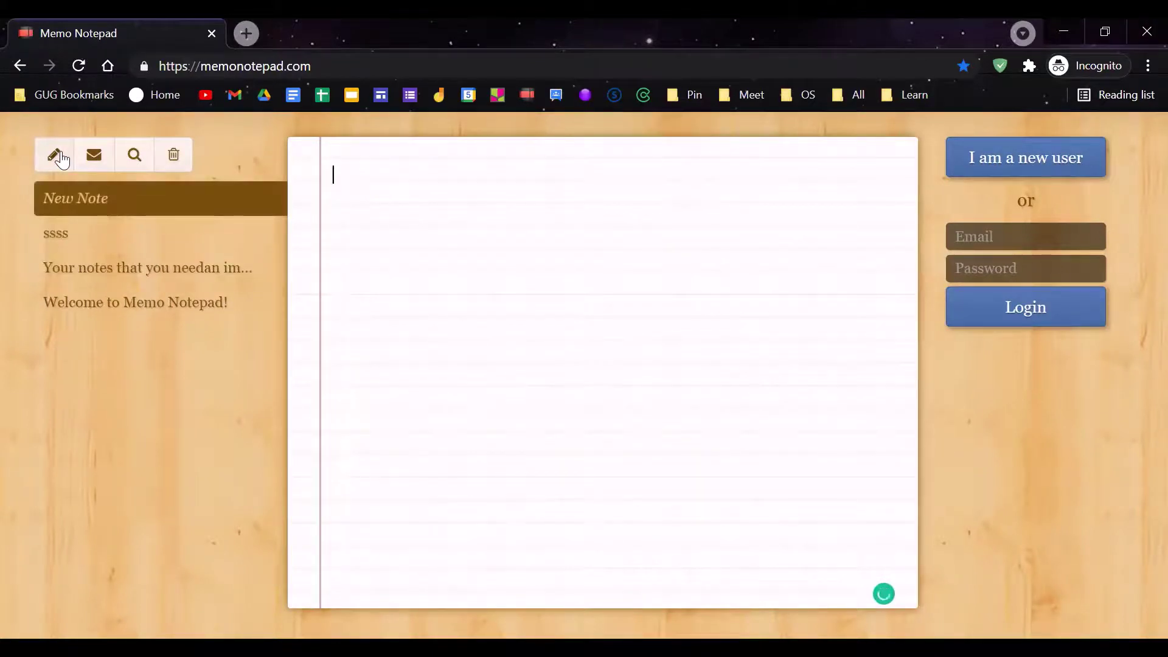
text(ssss)
click(52, 159)
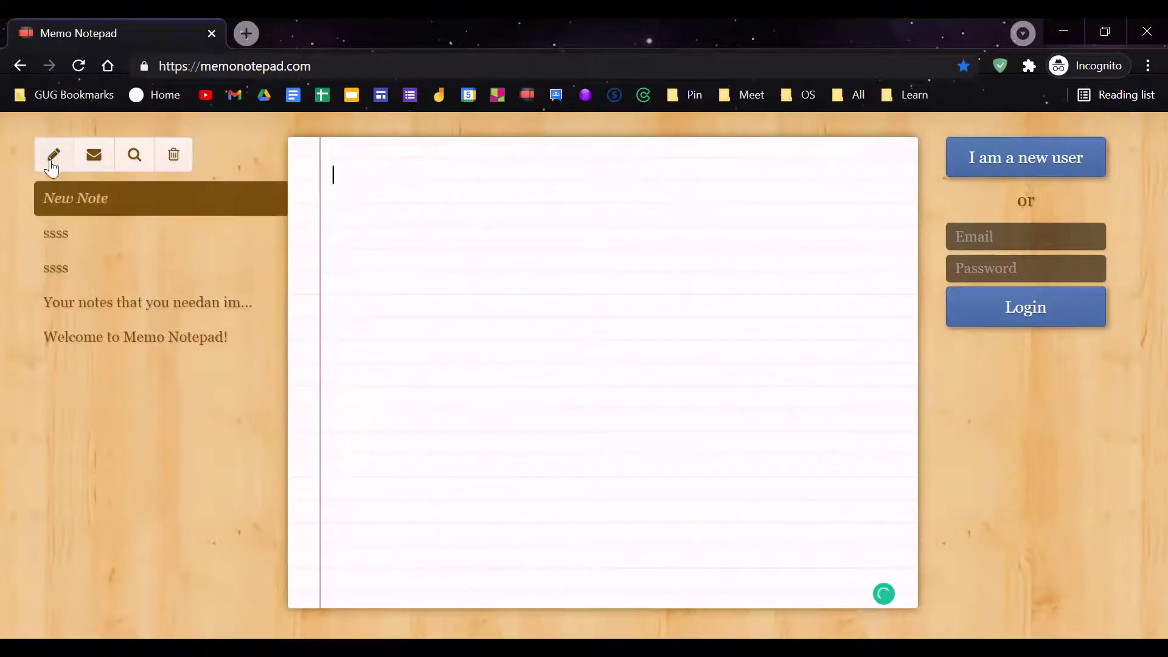
text(ssss)
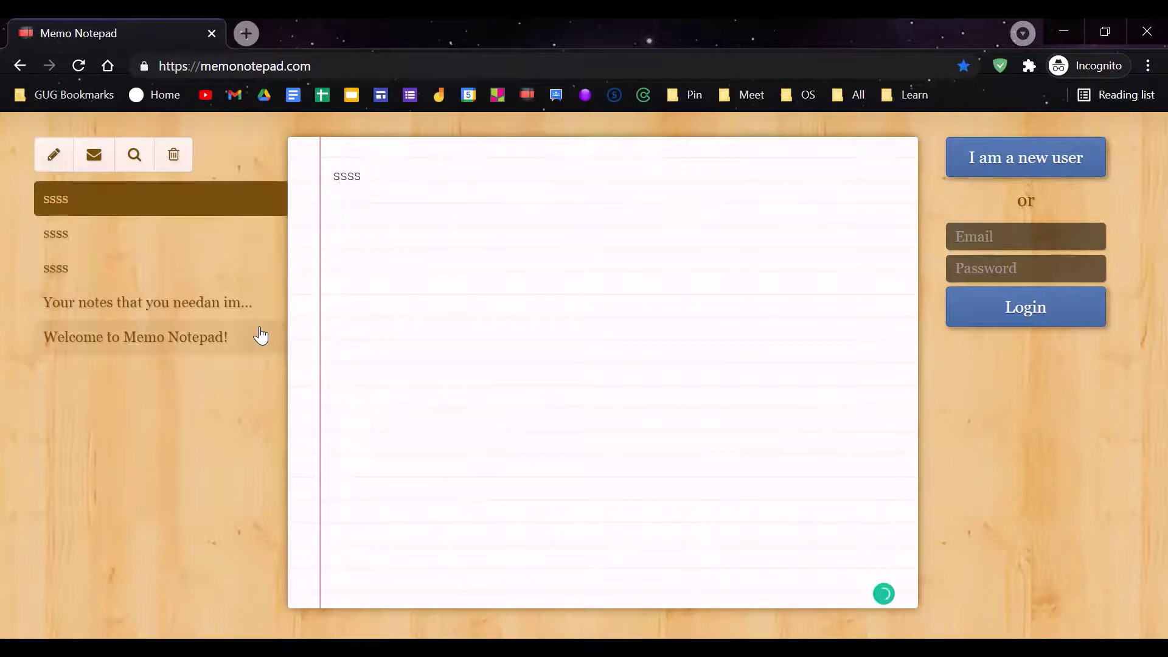
Step: Step through the notes list down to the 'Welcome to Memo Notepad!' note
click(79, 242)
click(107, 271)
click(122, 307)
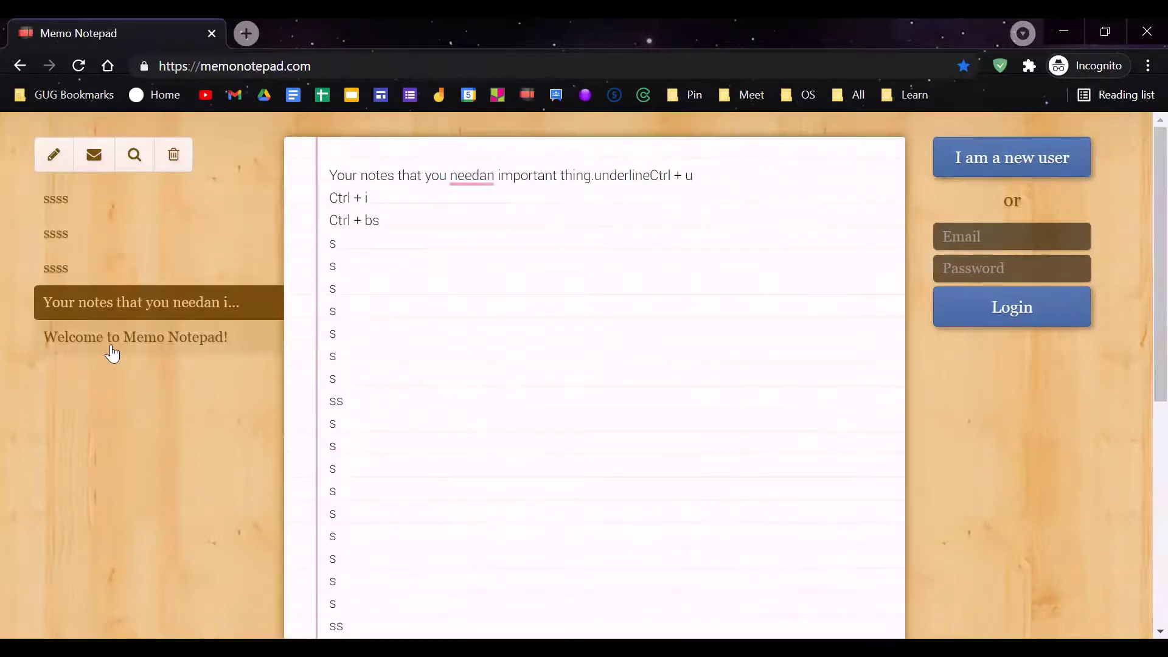
click(113, 349)
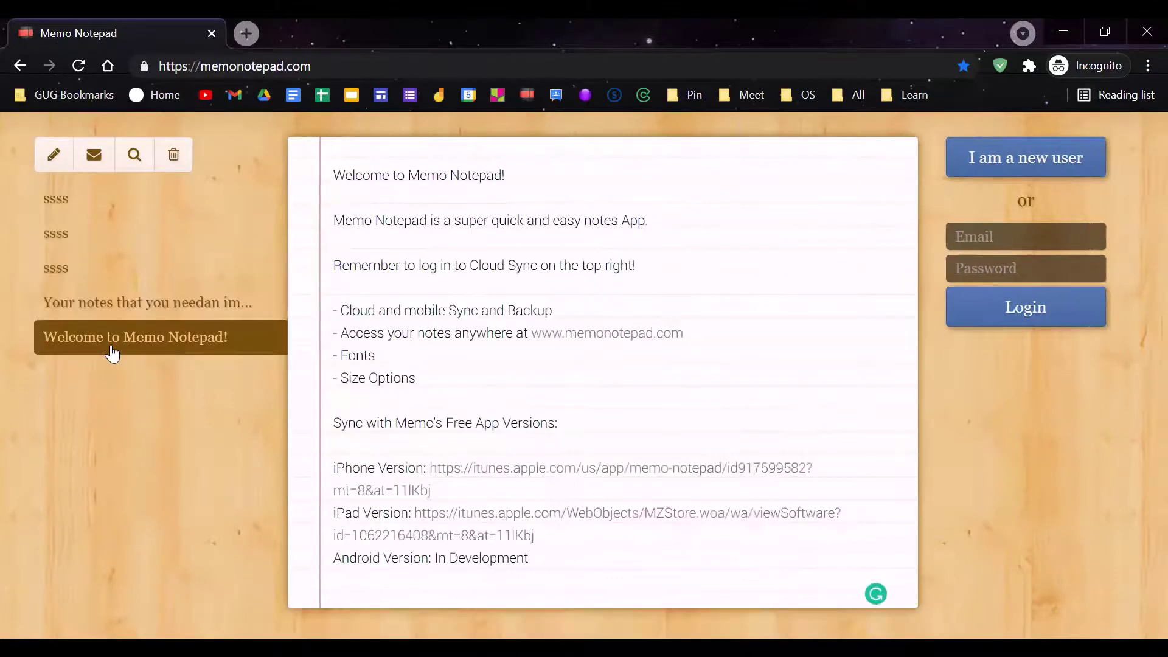
Step: Replace the top note's 'ssss' with 'Title above here' and a line 'eeeeeeeeee' beneath
click(129, 196)
drag(370, 170, 324, 154)
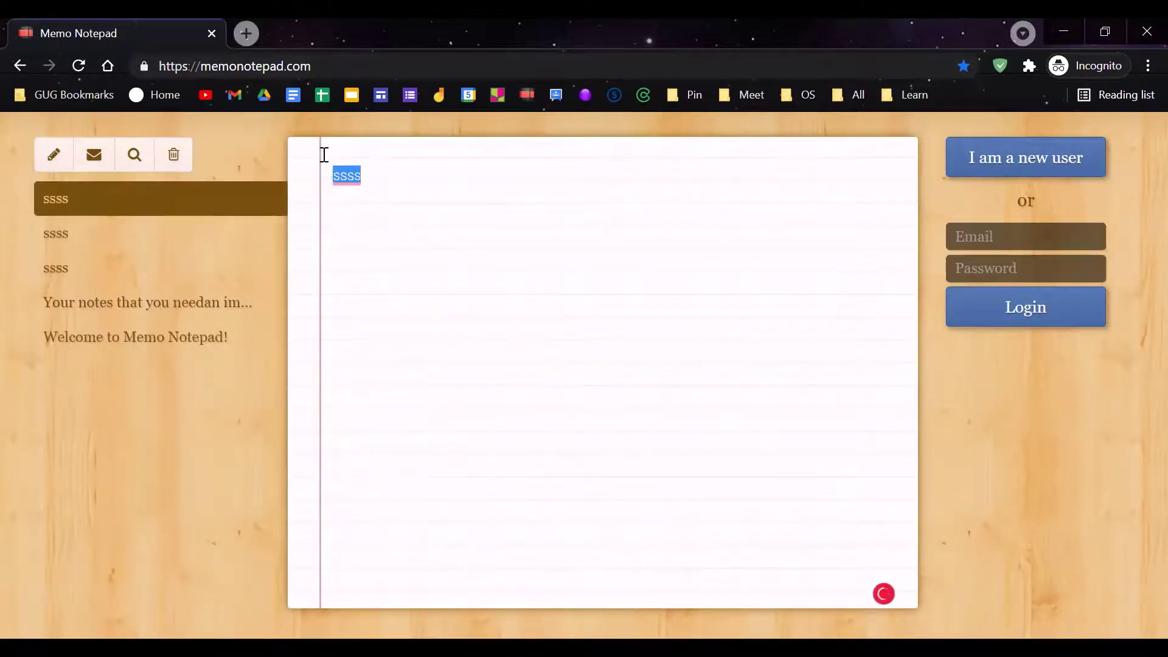
text(Tit)
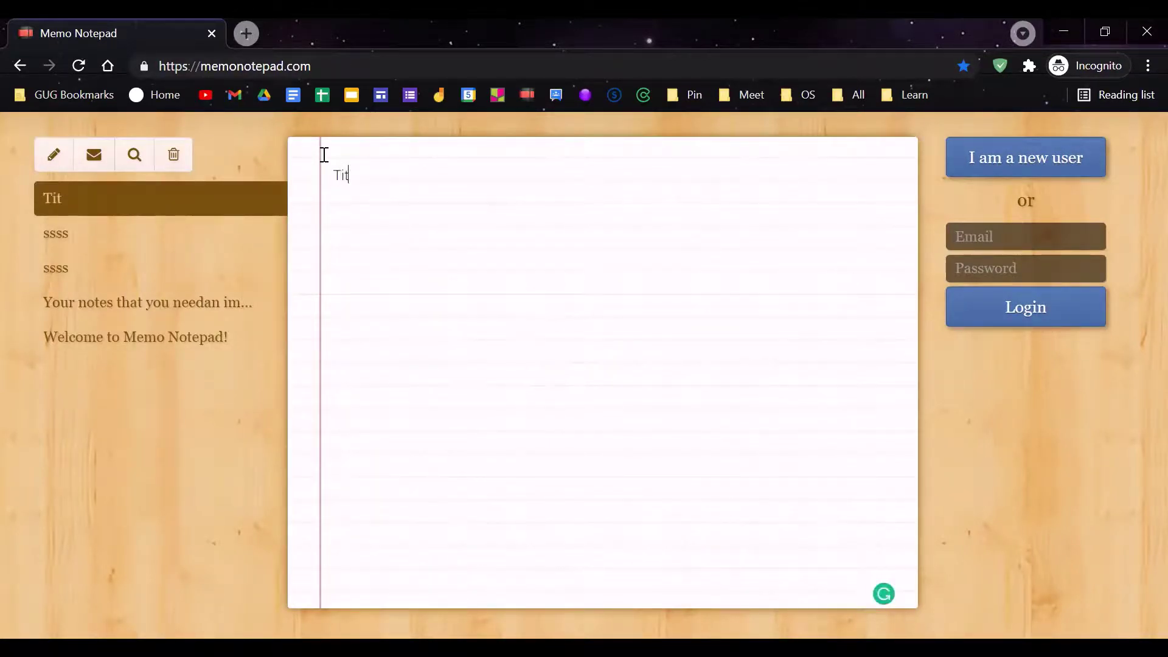
text(le above here)
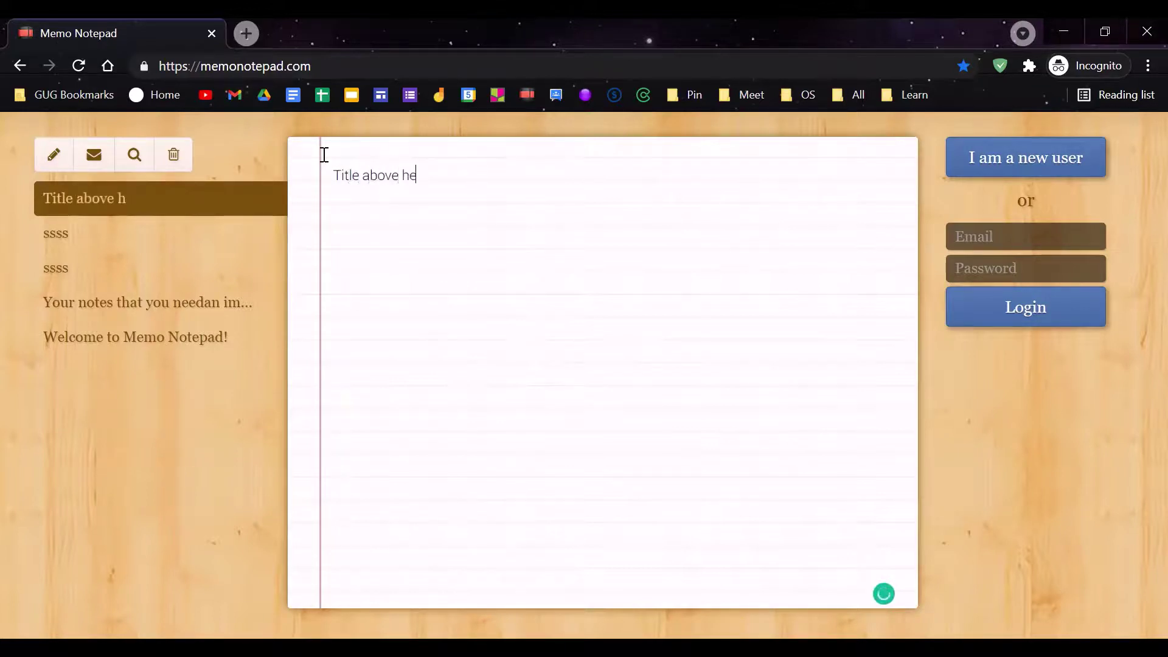
key(Return)
text(eeeeeeeeee)
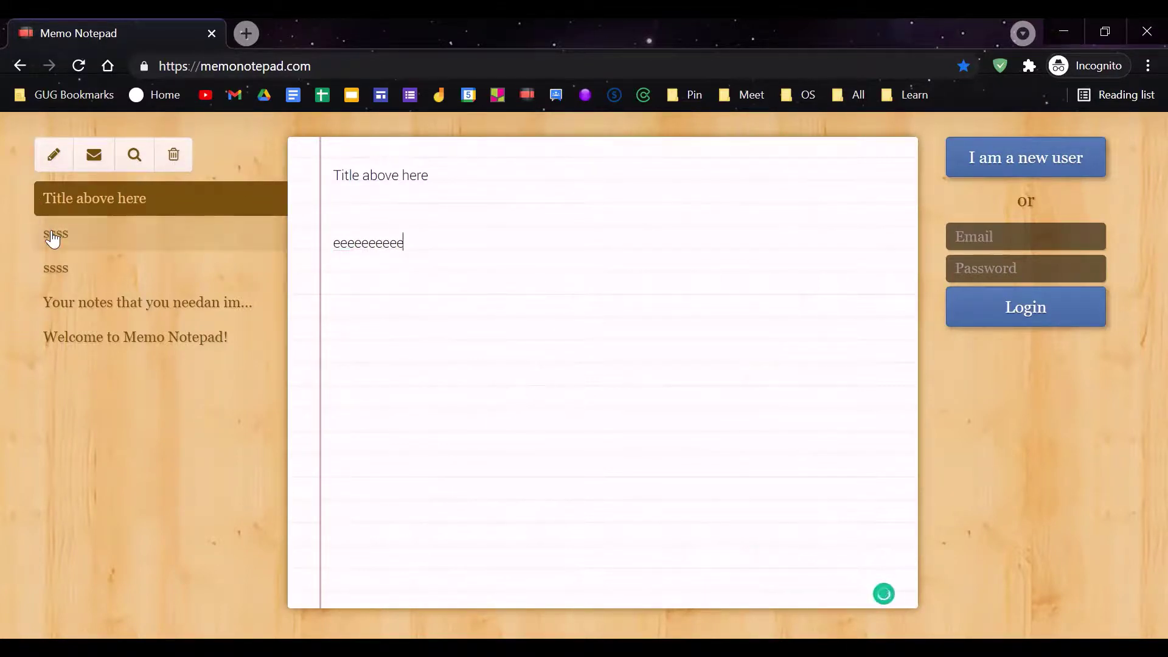
click(94, 155)
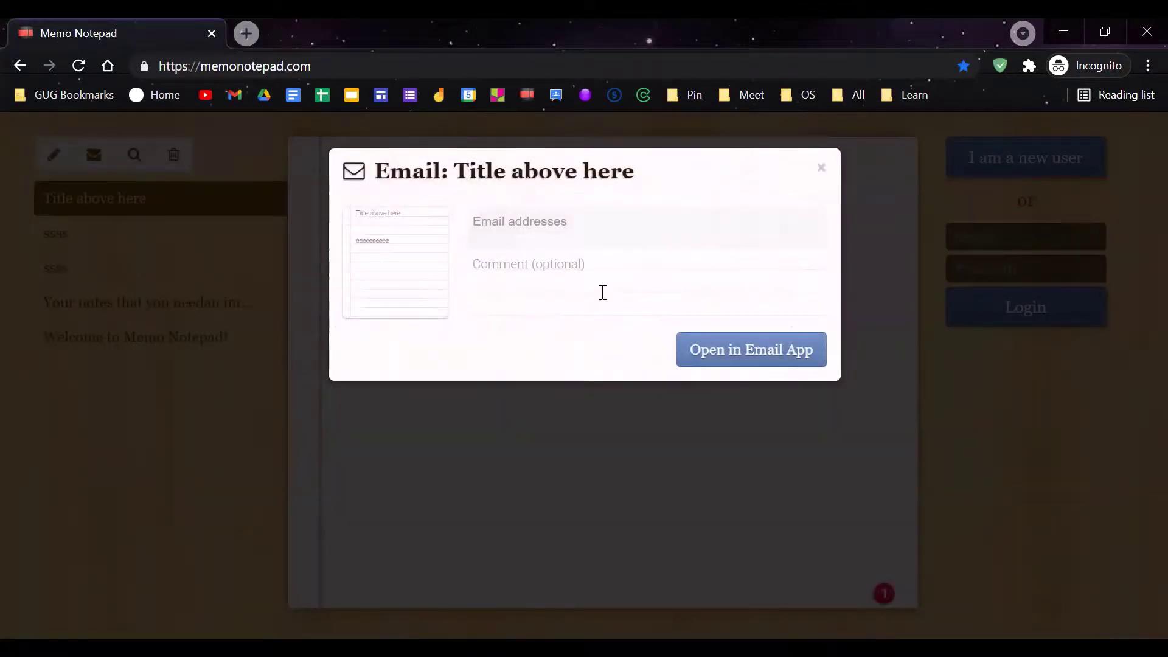
click(539, 279)
click(691, 354)
click(820, 168)
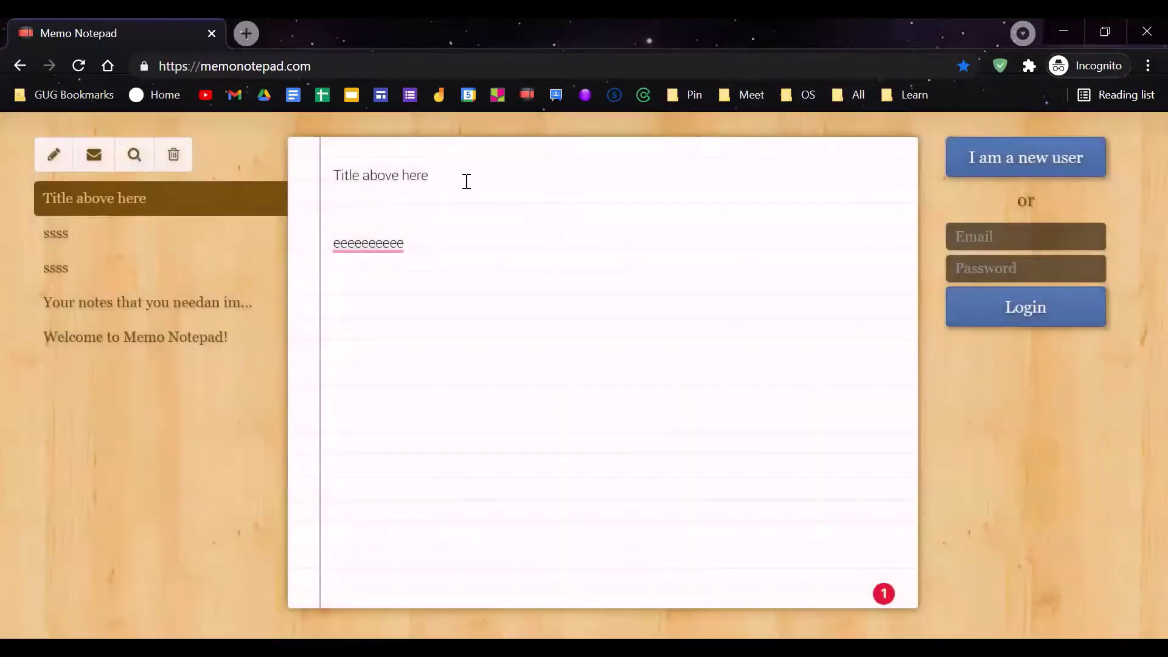
Step: Search the notes for 'your notes', then close the search to show the full list
click(134, 154)
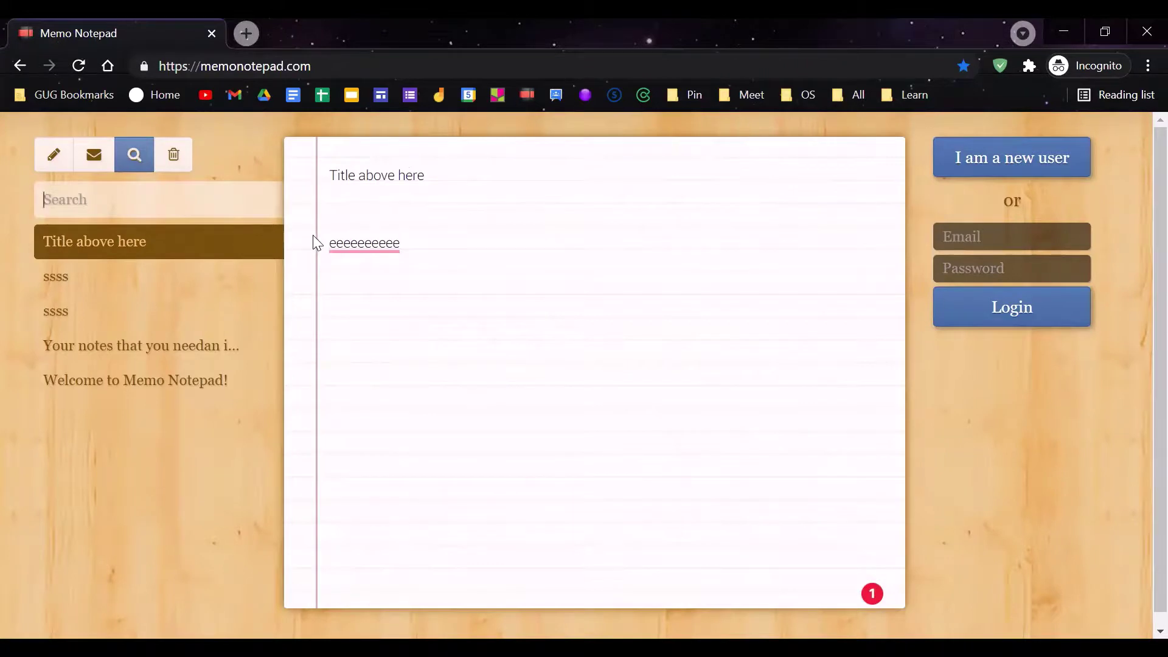
text(your )
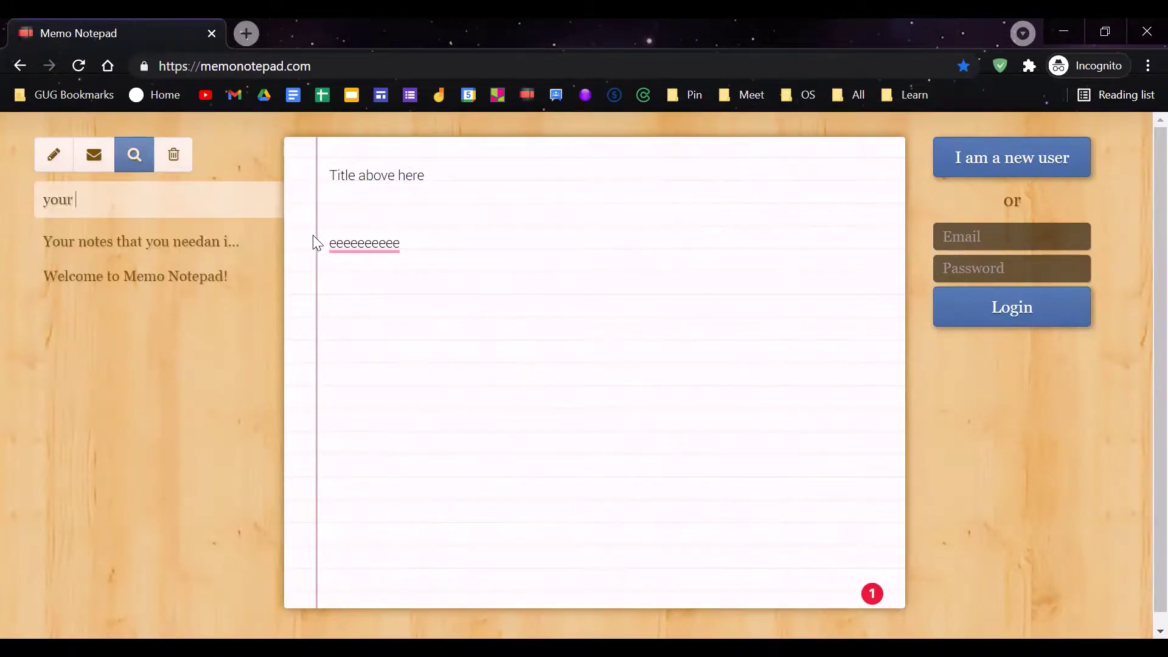
text(notes)
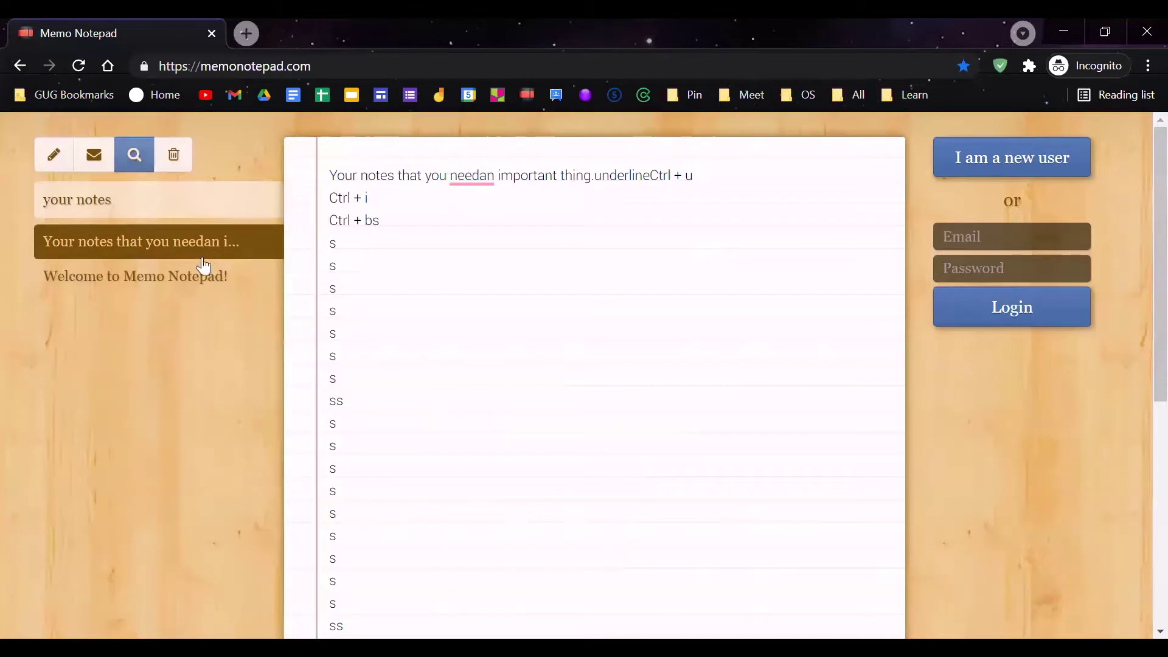
click(143, 153)
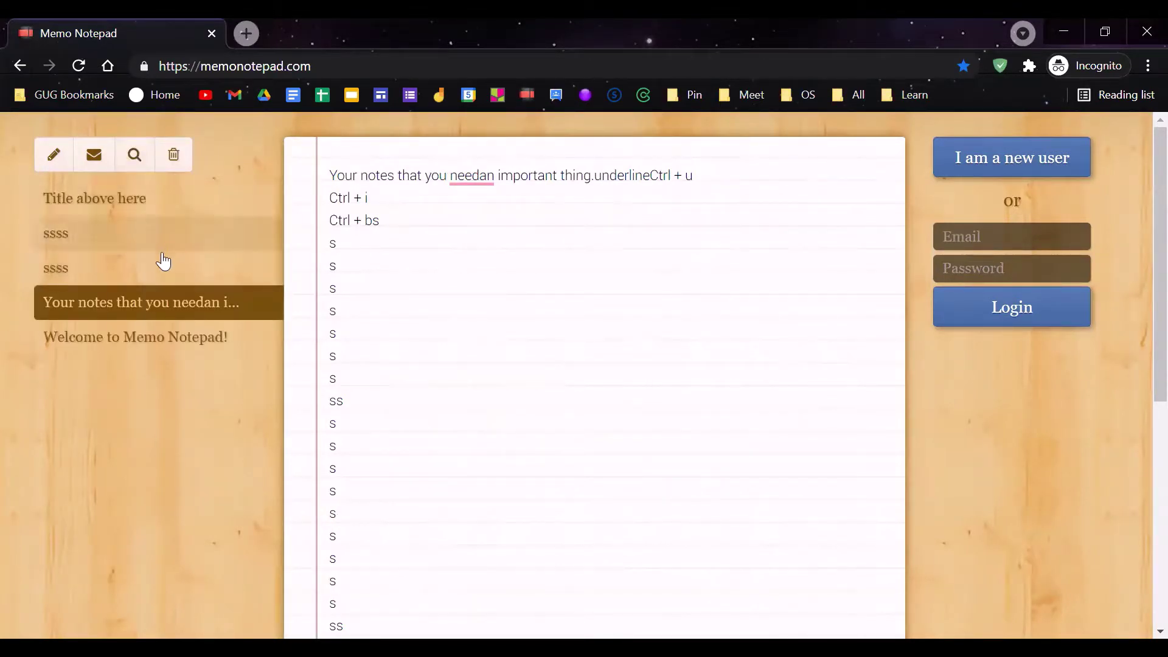
Step: Delete the first duplicate 'ssss' note and reopen the remaining 'ssss' note
click(189, 236)
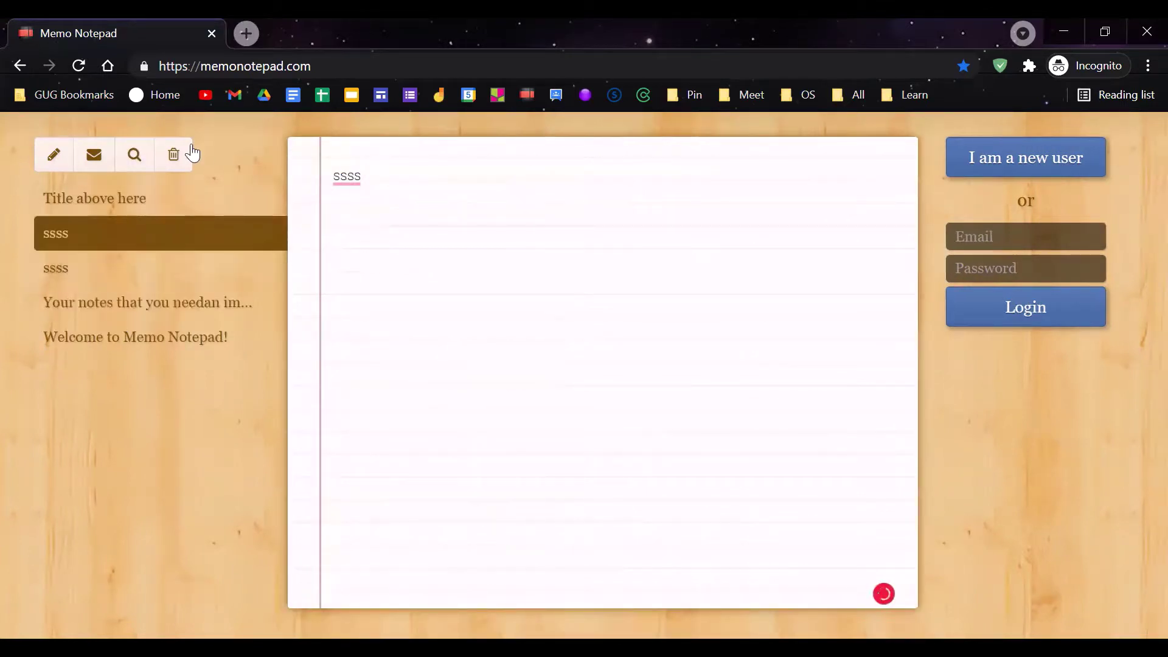
click(177, 152)
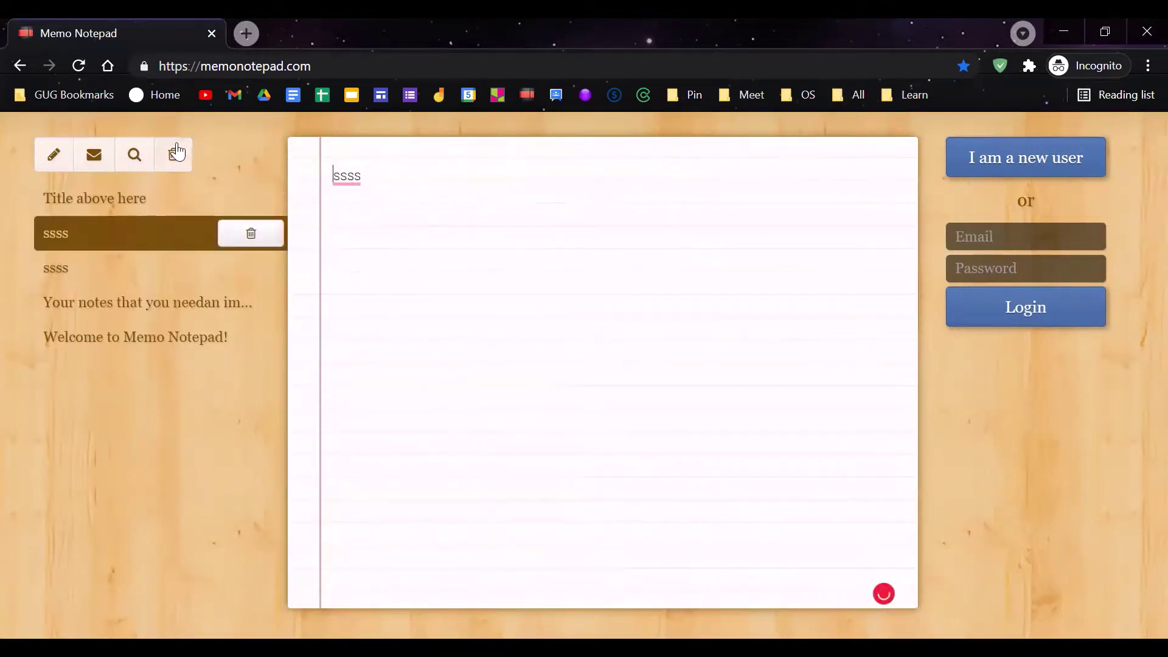
click(243, 239)
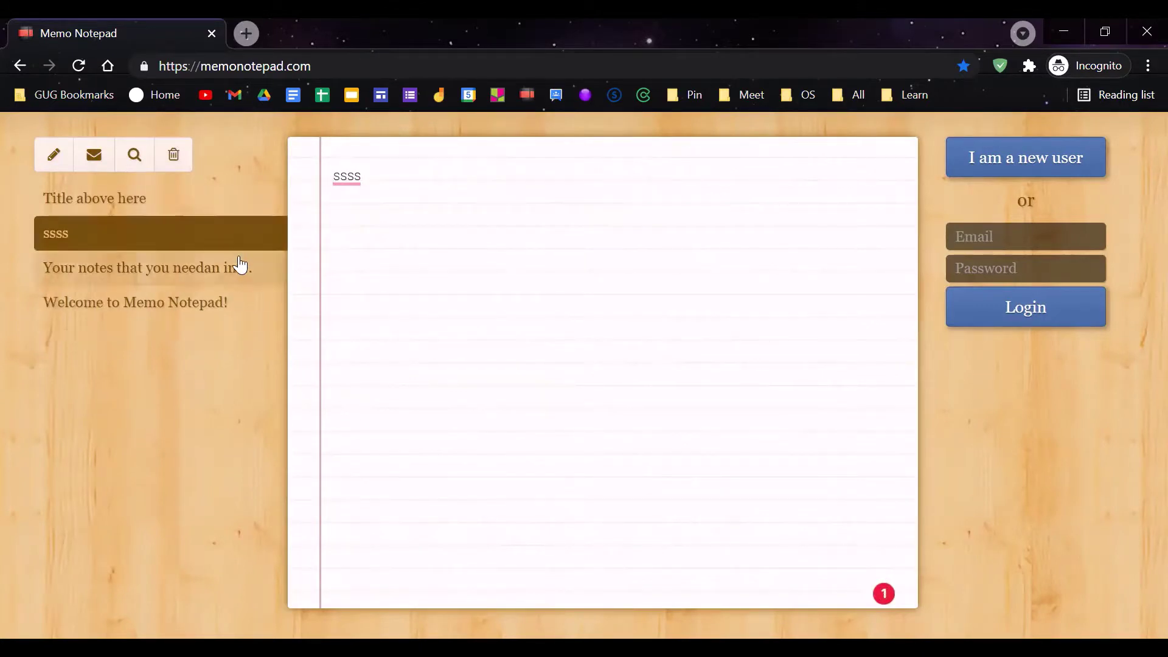
click(234, 263)
click(228, 247)
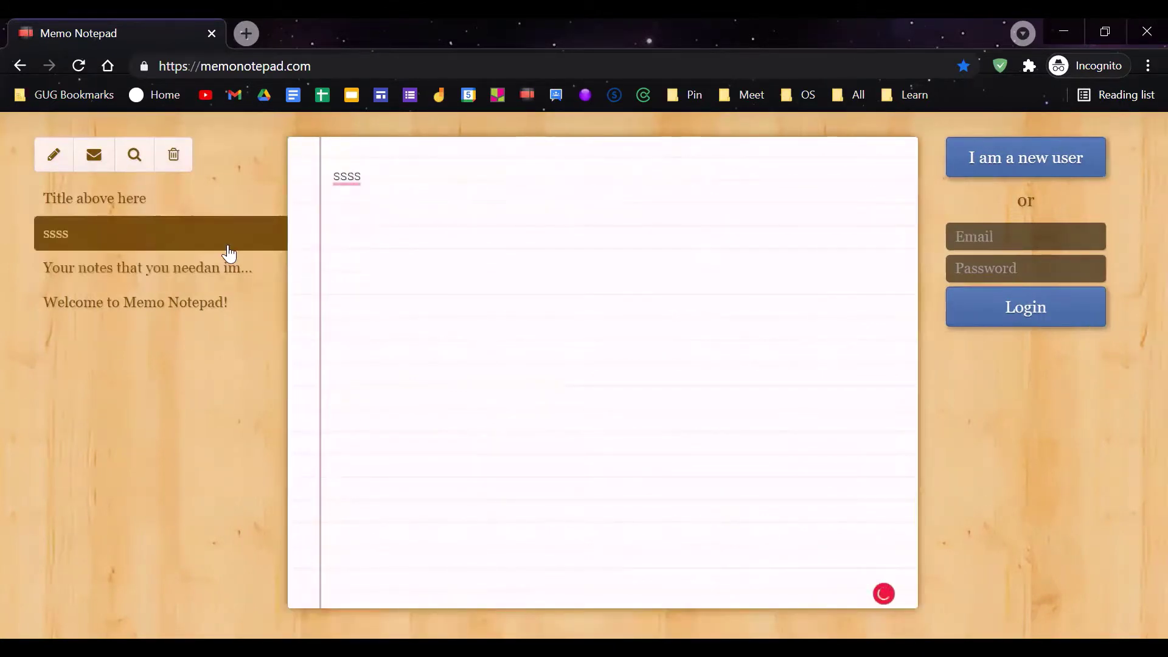